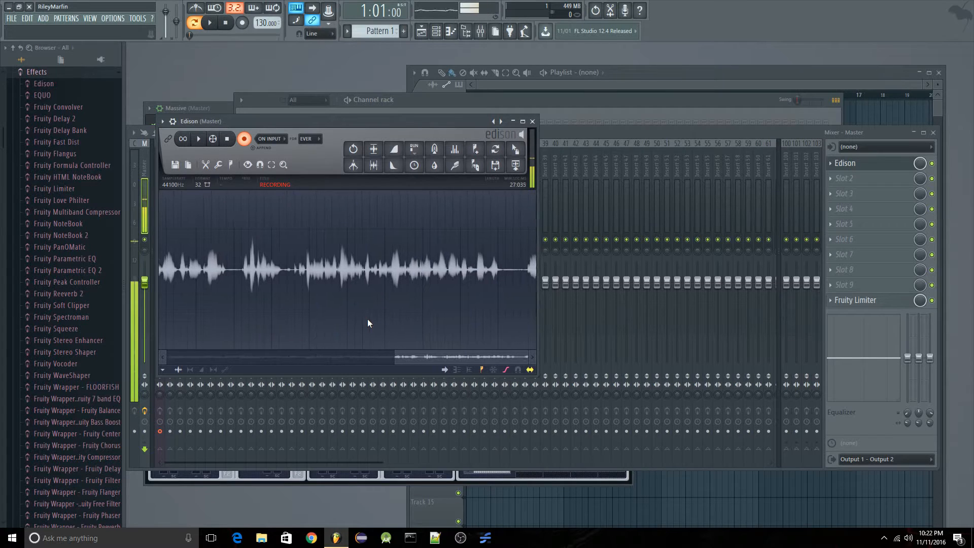
Open the Massive channel's synth window and load the HARD TALKING WUB sound.
click(565, 112)
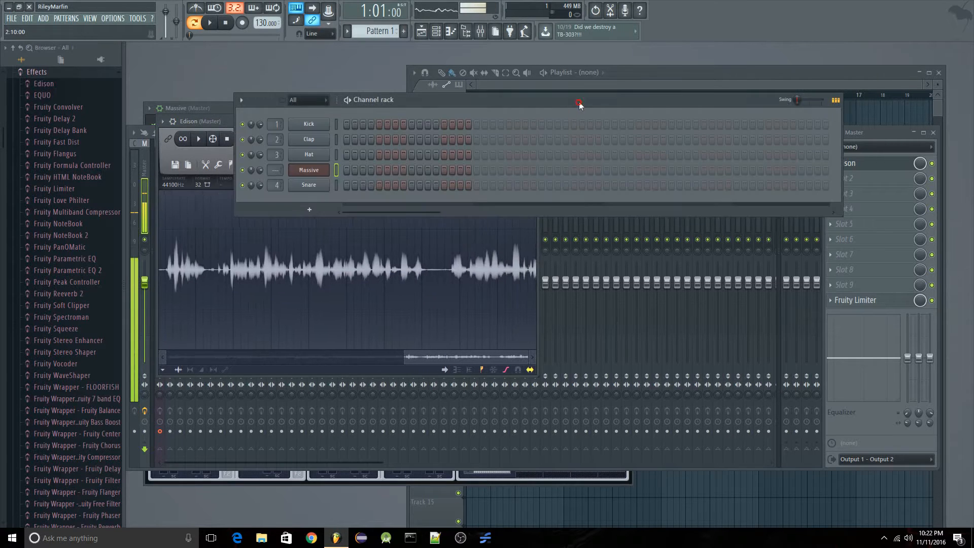
click(310, 170)
drag(424, 107, 624, 47)
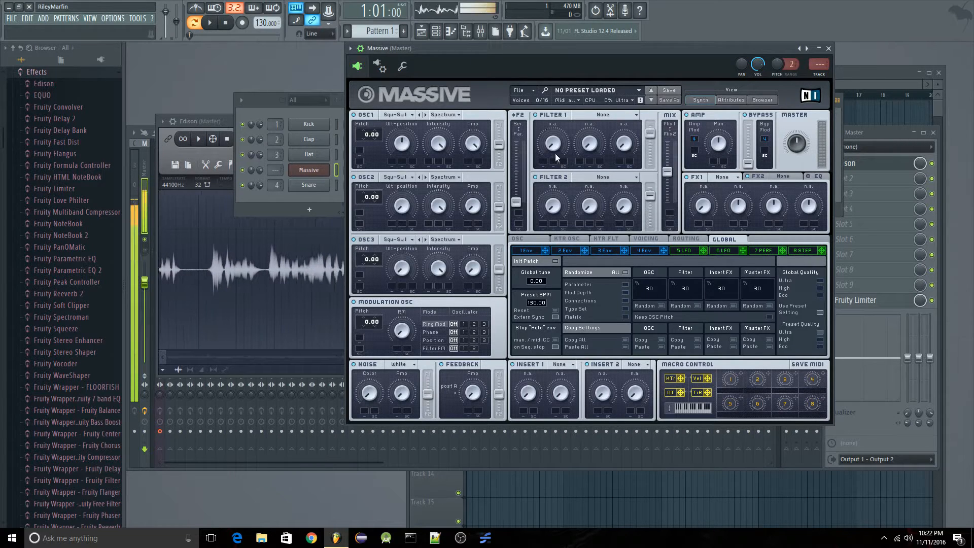
click(531, 91)
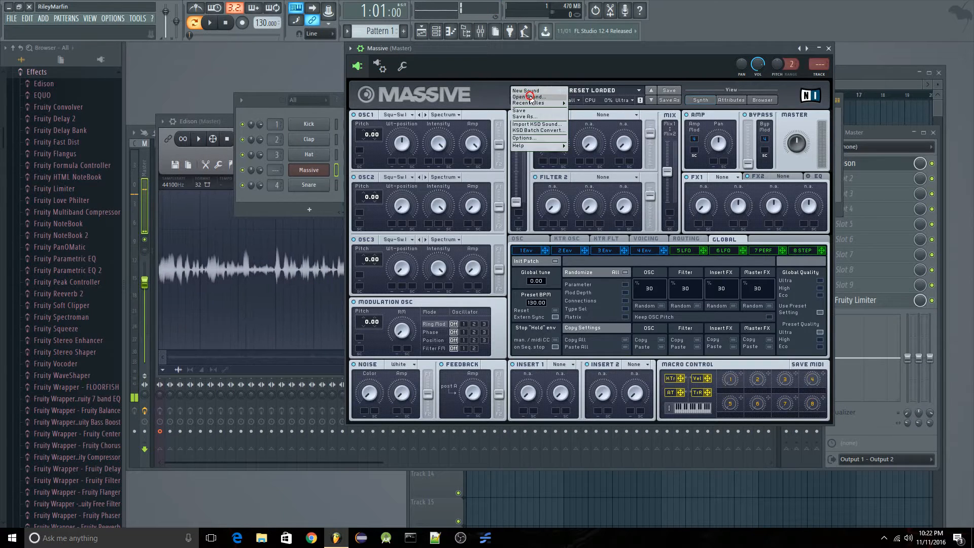
click(530, 96)
double_click(132, 103)
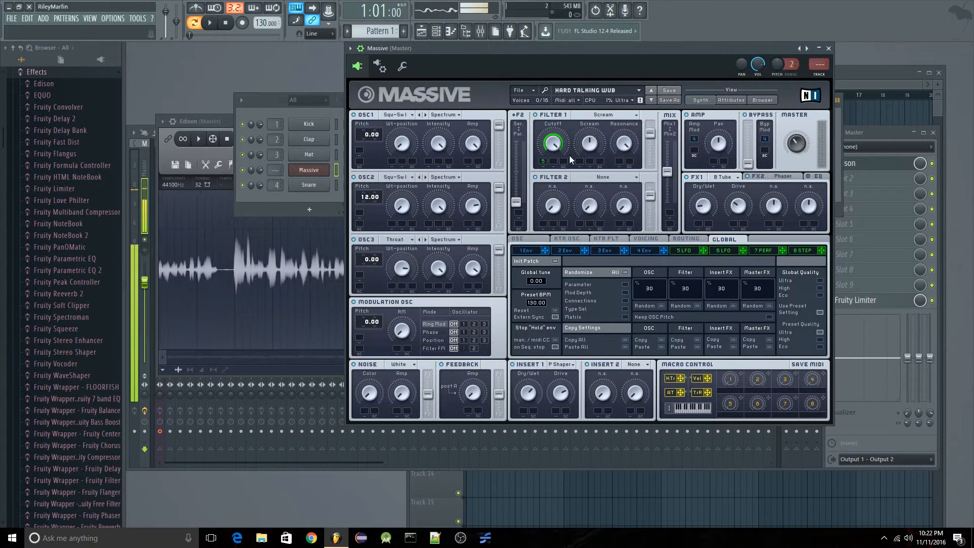
Display Massive's 5 LFO settings and start pattern playback to audition changes to the lower ratio value.
click(684, 249)
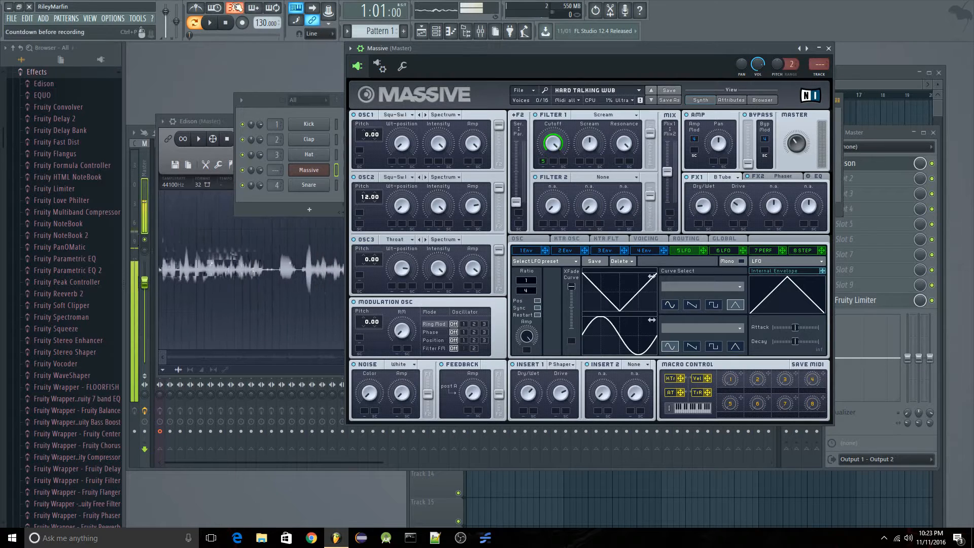
click(198, 9)
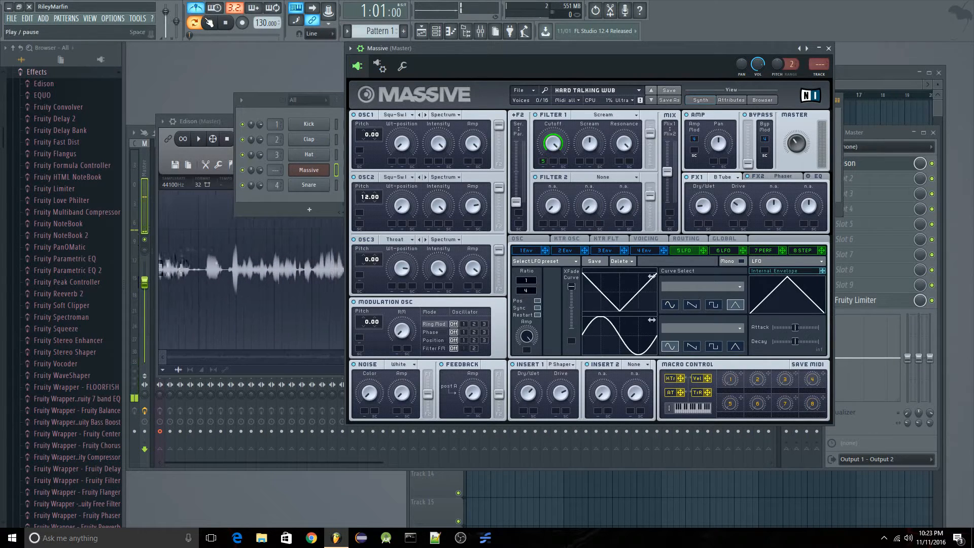
click(210, 22)
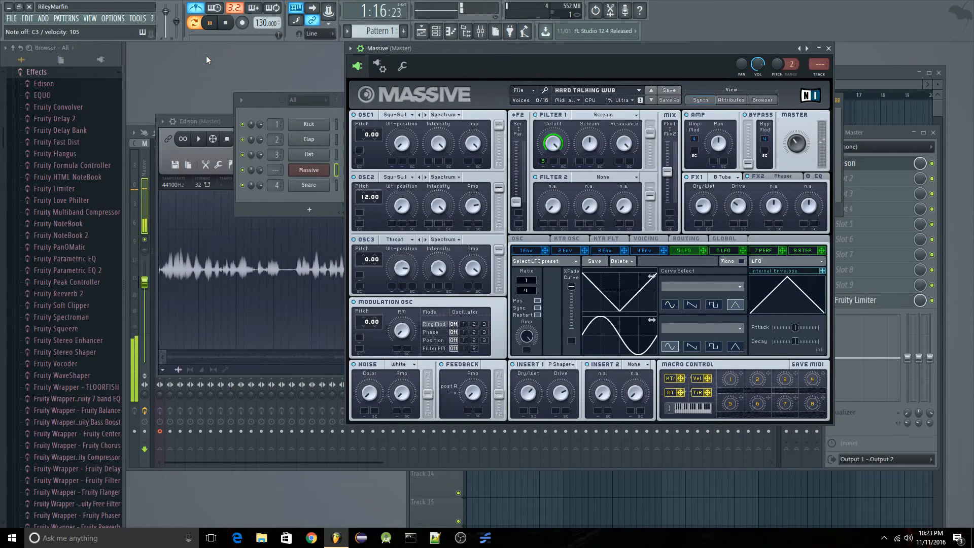
click(195, 4)
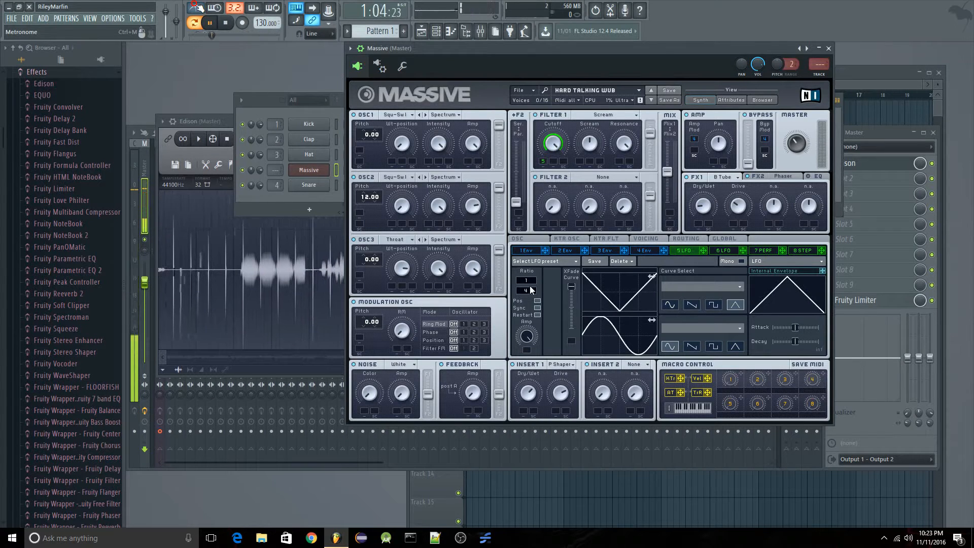
drag(531, 293, 531, 288)
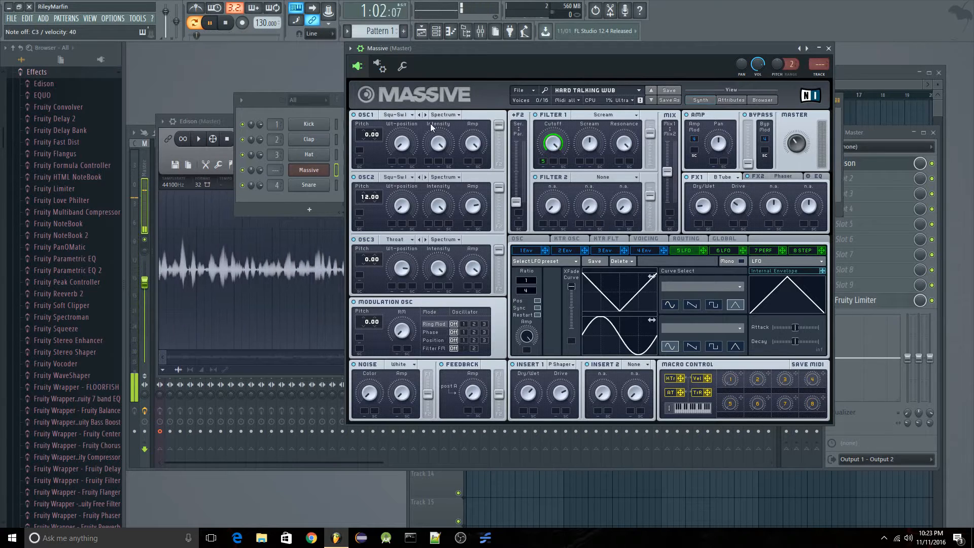
Assign Massive to a free mixer track and load Fruity X-Y Controller in its first effect slot.
click(351, 48)
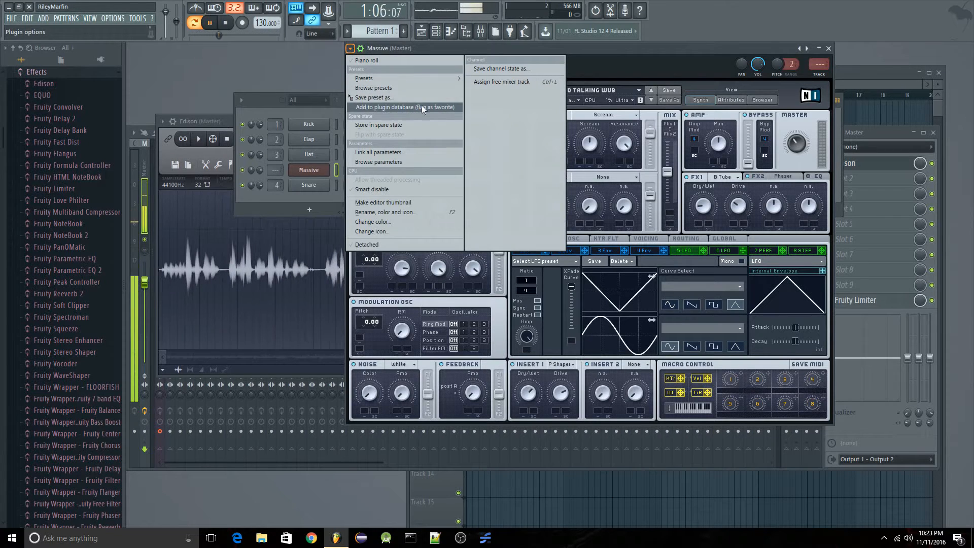
click(482, 82)
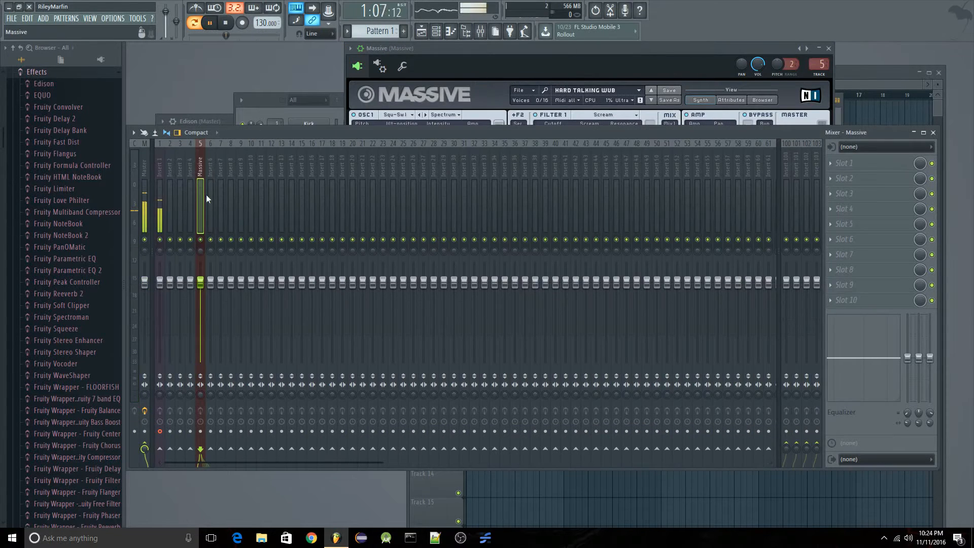
click(837, 163)
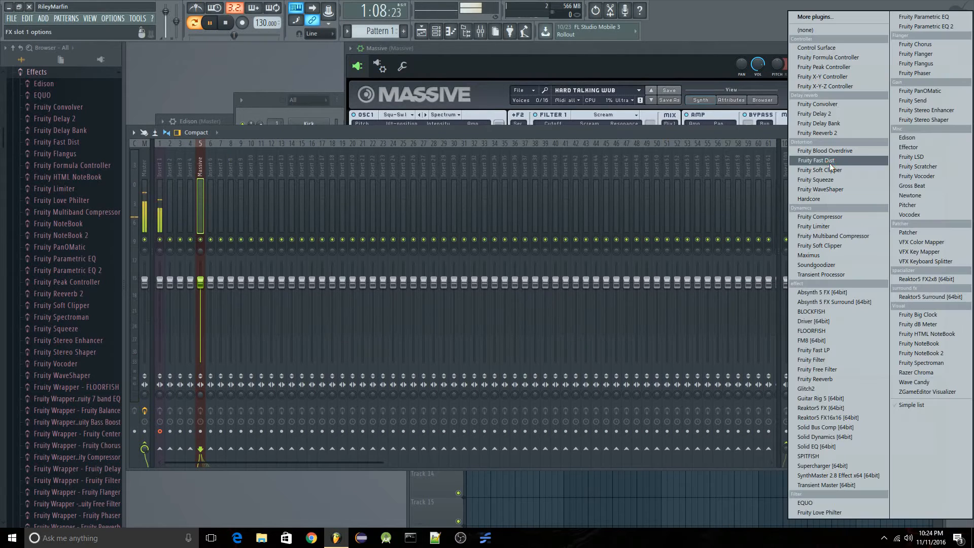
click(833, 77)
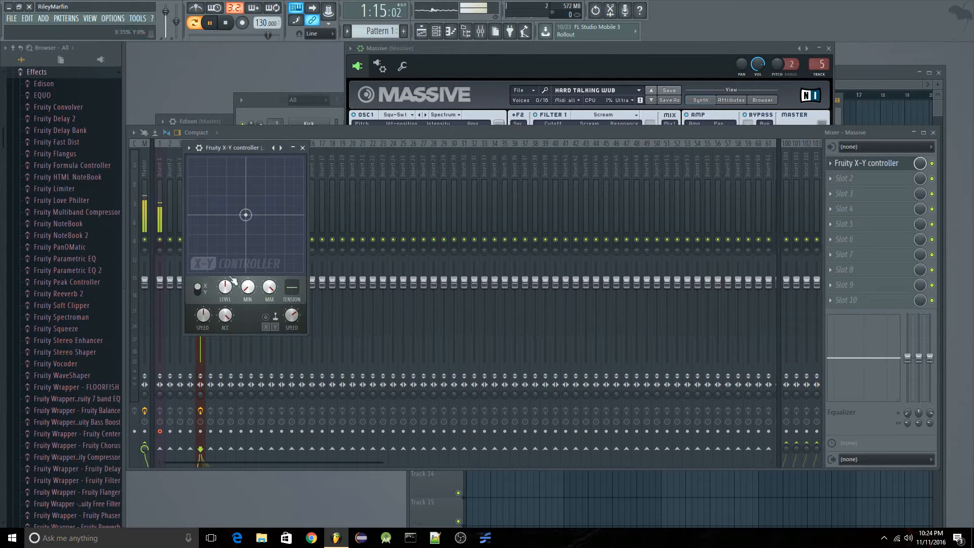
Link the 5 LFO's lower ratio value, as the last tweaked parameter, to the internal controller X-Y ctrl - X.
click(641, 49)
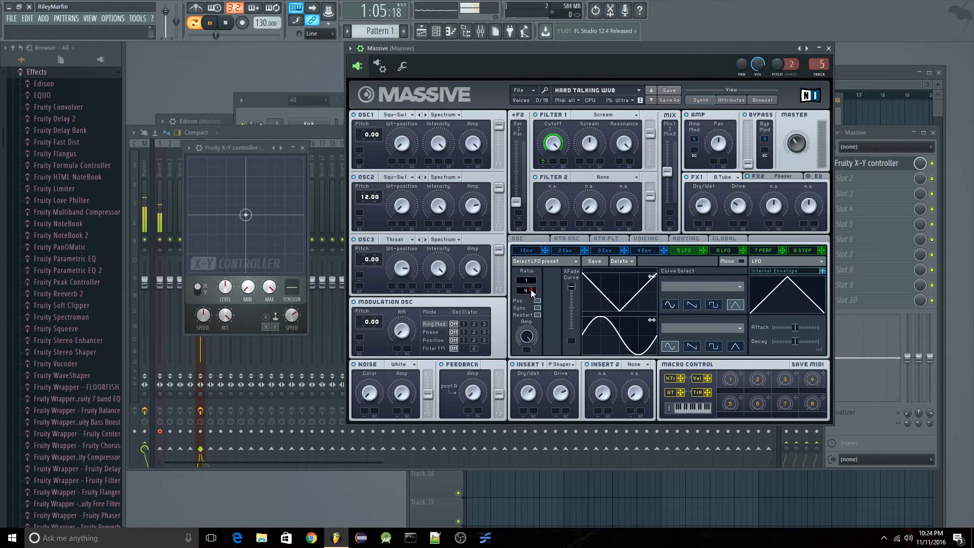
drag(532, 292, 535, 280)
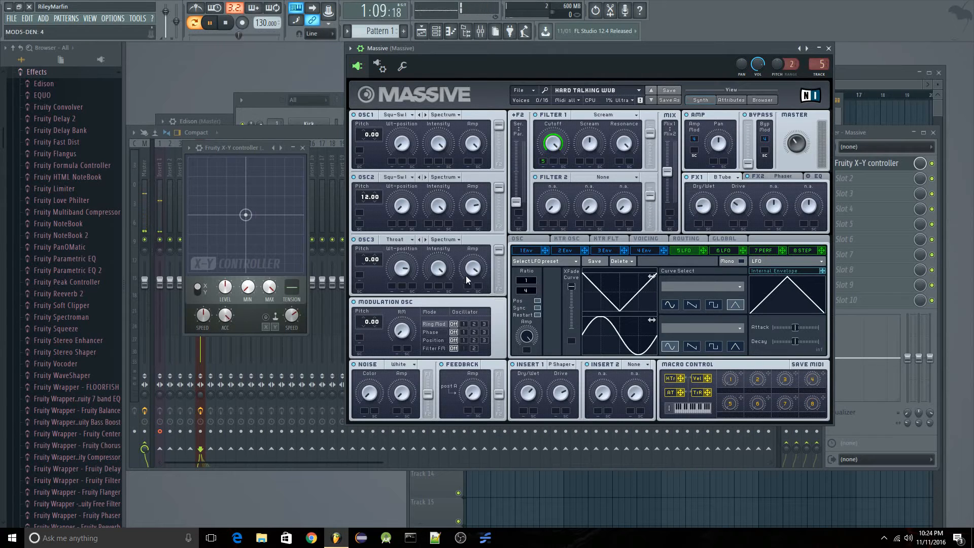
click(138, 18)
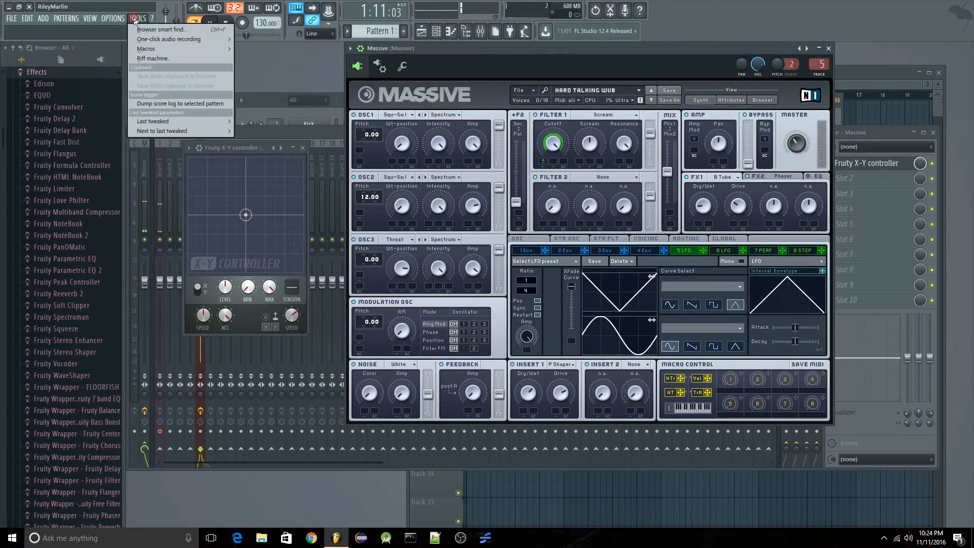
mouse_move(186, 122)
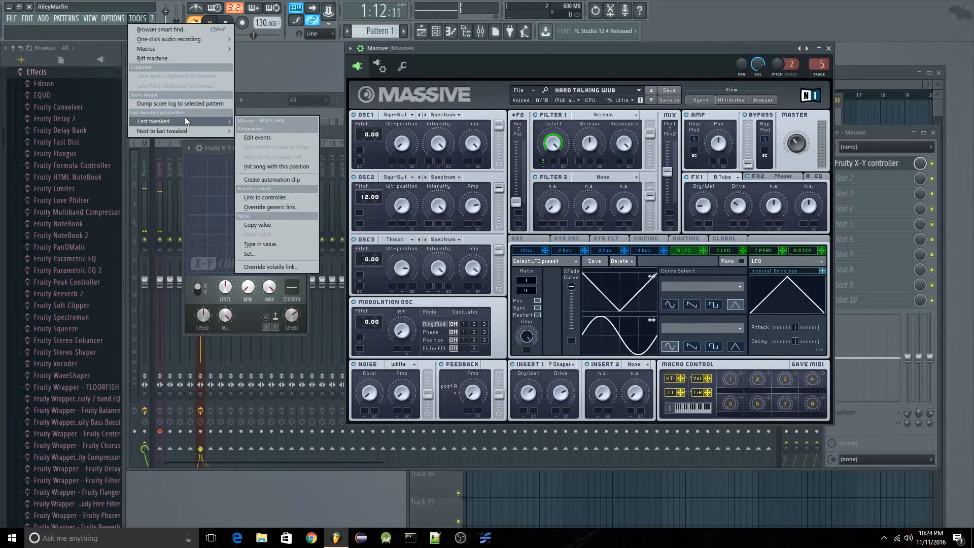
click(279, 198)
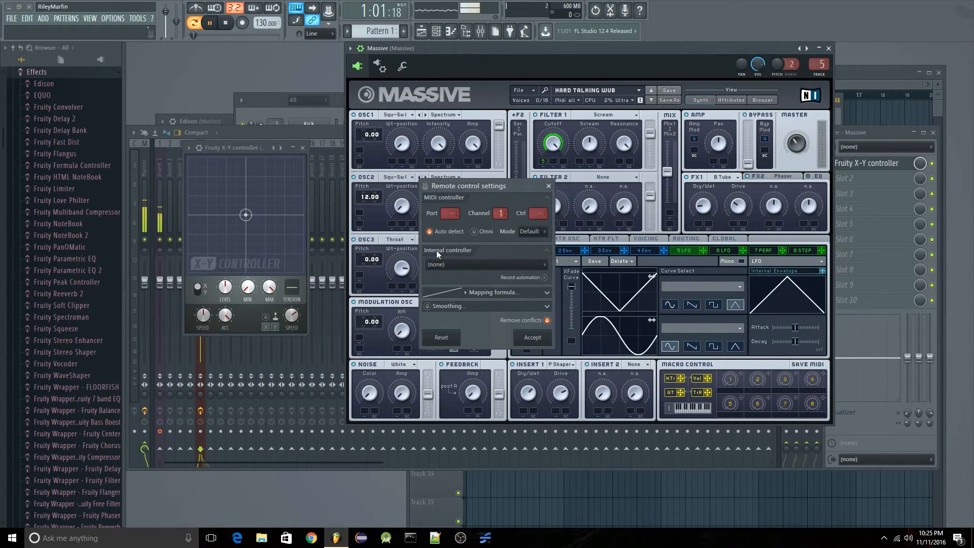
click(467, 265)
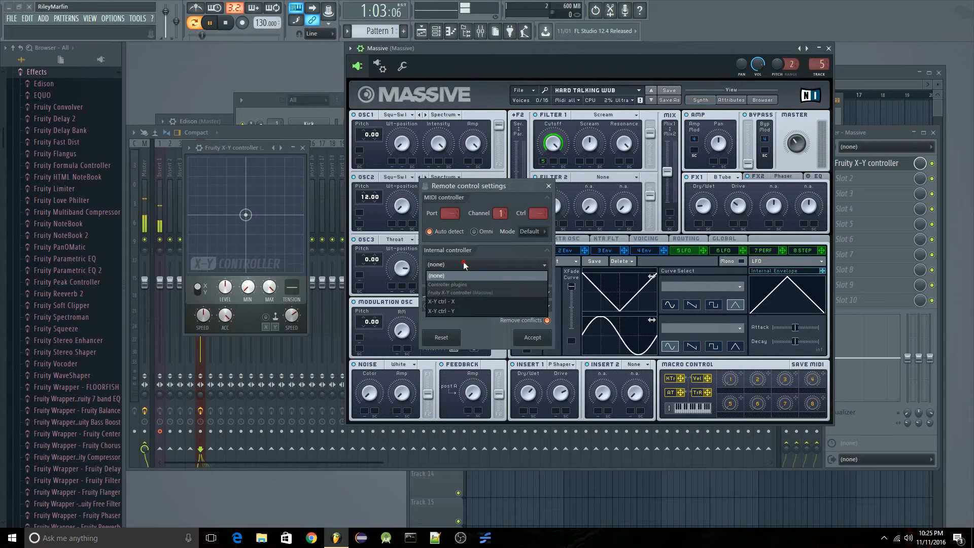
click(455, 303)
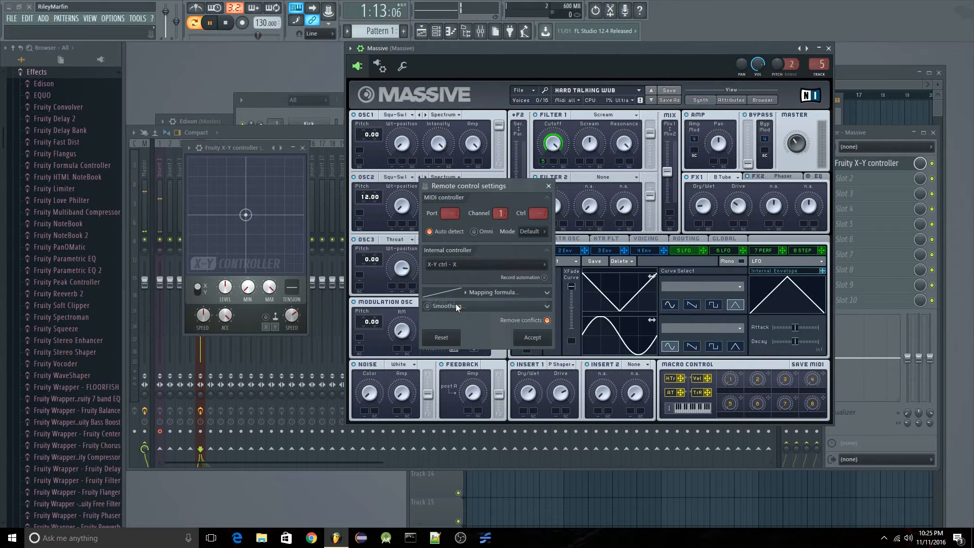
click(533, 338)
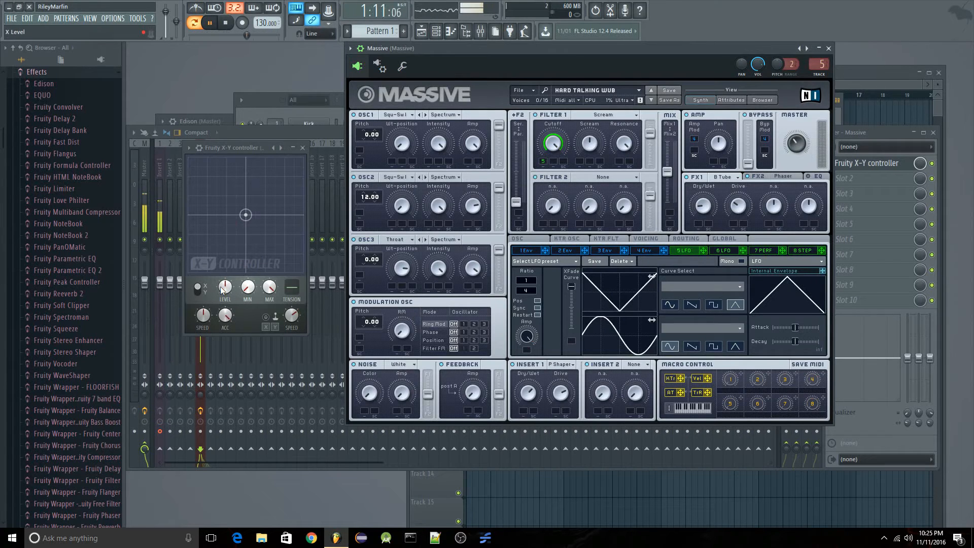
Try lowering the X-Y controller's X level, reset it, and set the 5 LFO's lower ratio value to 4.
drag(220, 286, 221, 318)
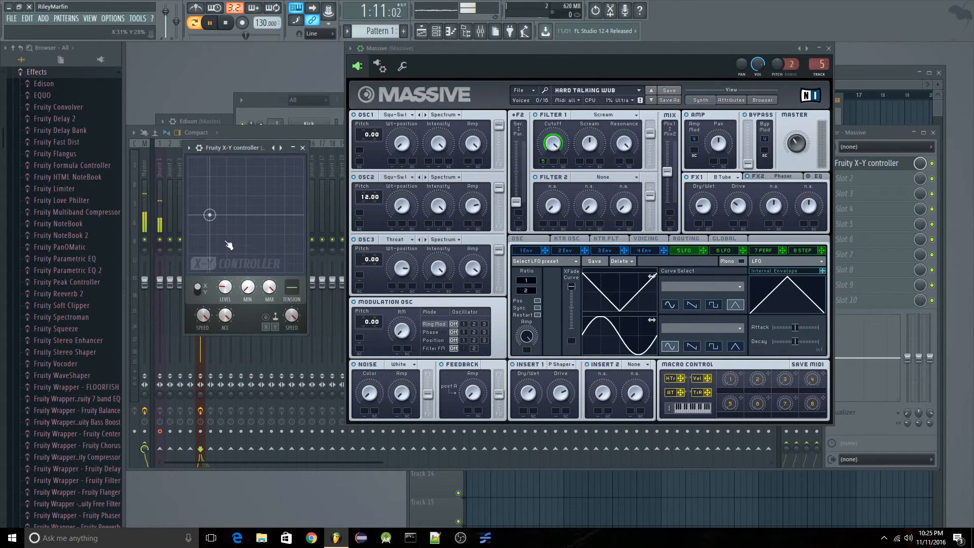
right_click(226, 286)
click(237, 291)
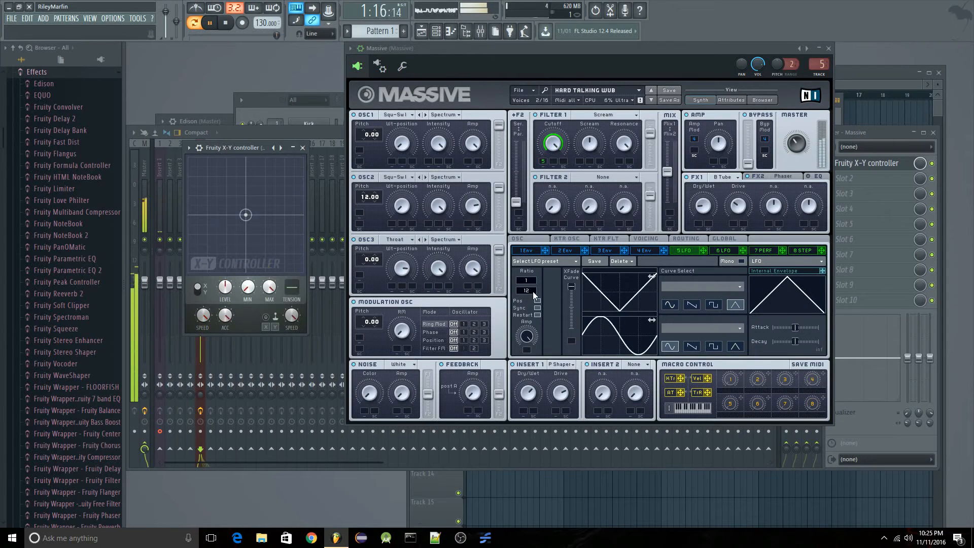
drag(531, 291, 534, 296)
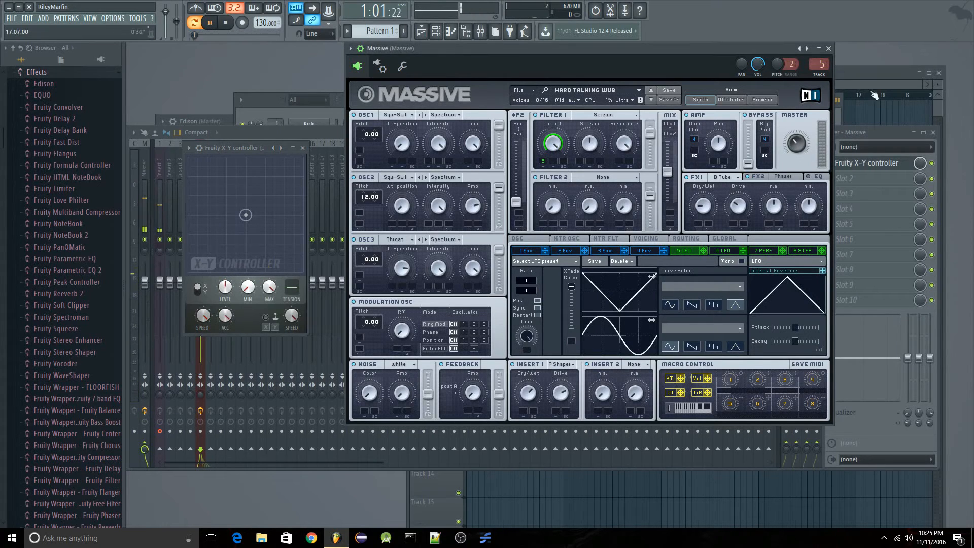
Create an automation clip for the X-Y controller's X level and bring the playlist to the front.
right_click(222, 292)
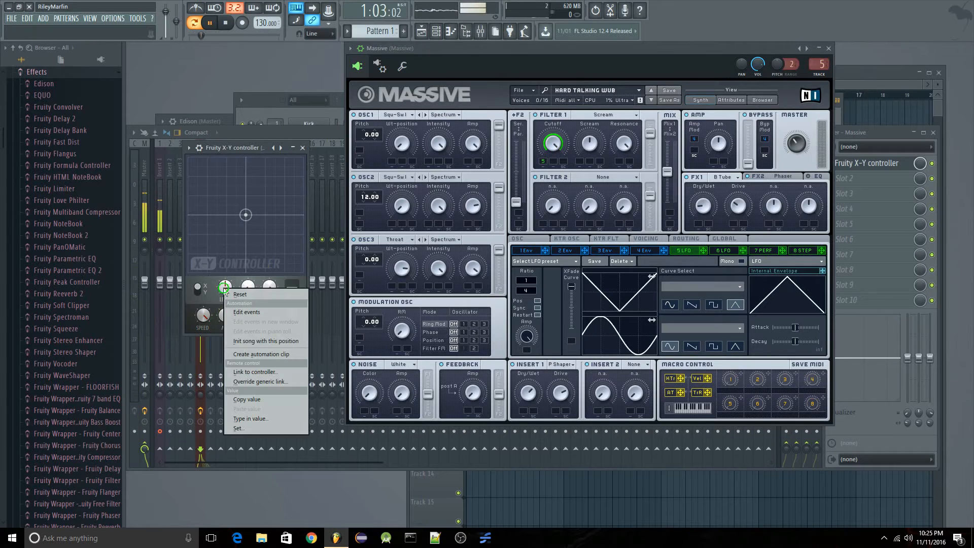
click(268, 354)
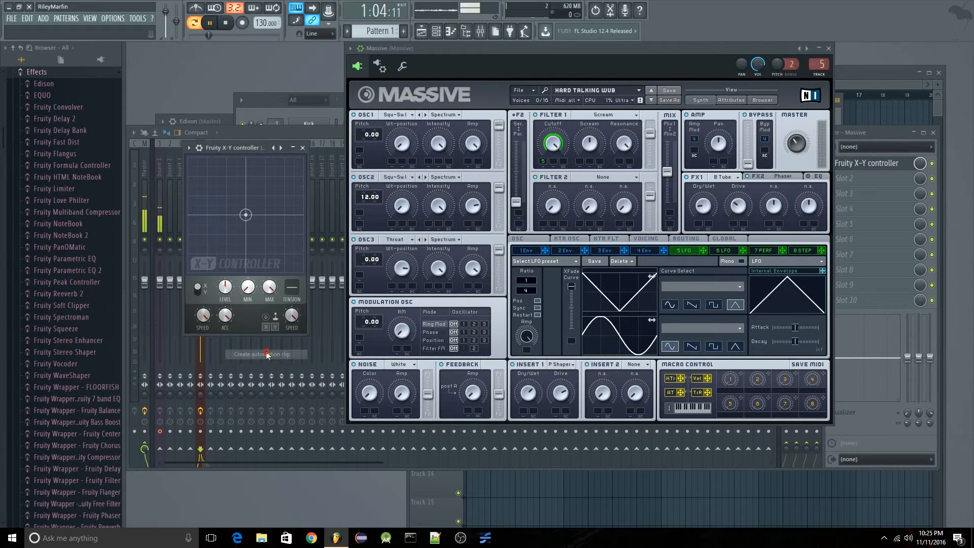
click(848, 74)
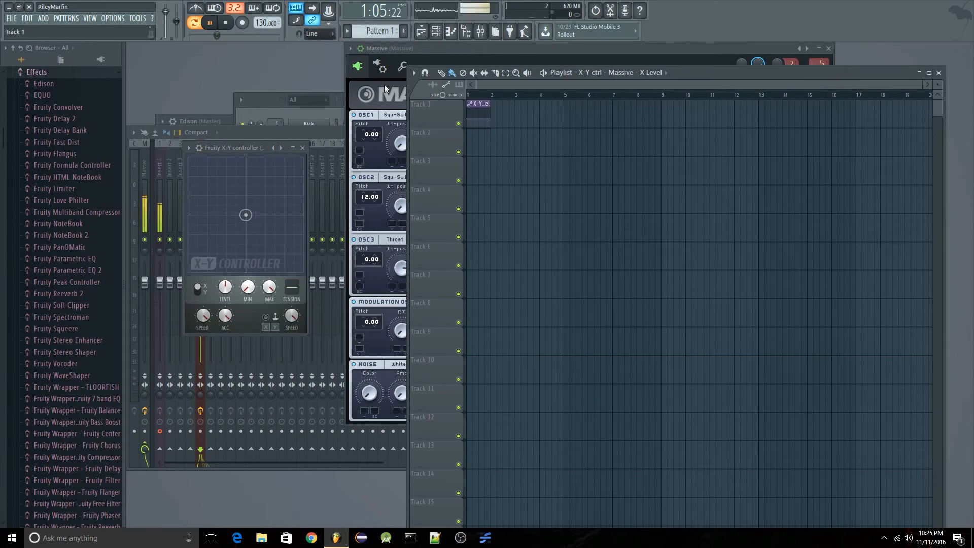
Draw a bass line in Massive's piano roll: C3 for three beats, D3 for one beat, and A2 throughout bar 2.
click(436, 31)
right_click(323, 170)
click(344, 171)
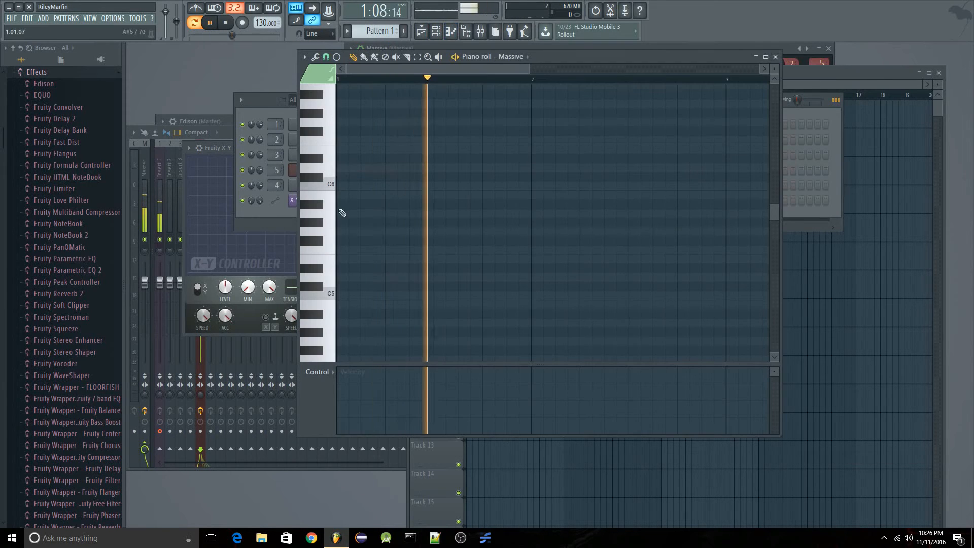
scroll(355, 304, down, 5)
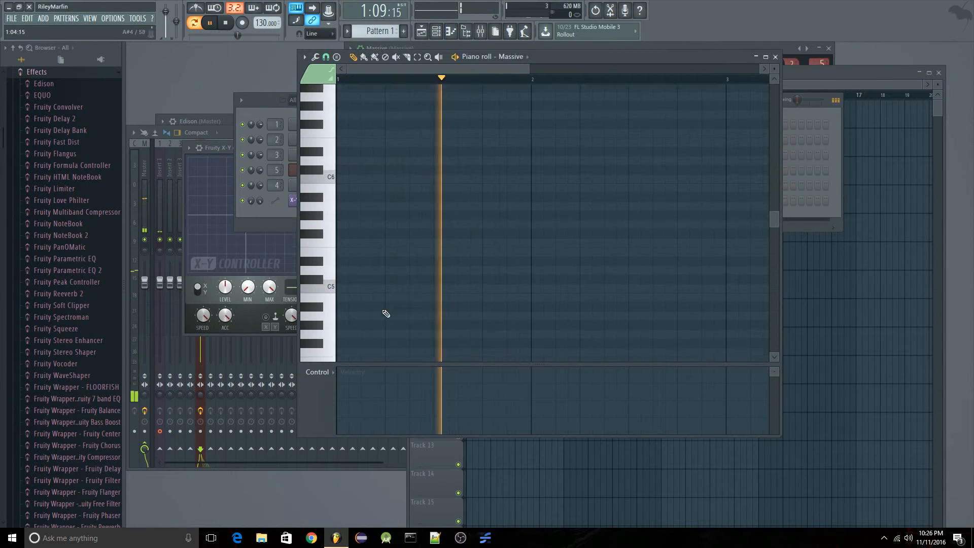
click(341, 268)
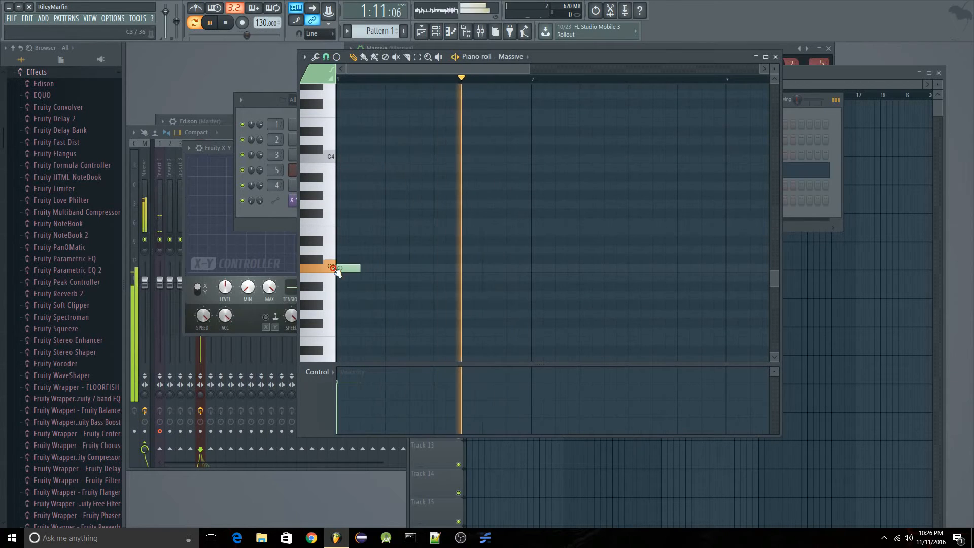
drag(360, 268, 479, 268)
click(486, 249)
drag(633, 247, 531, 272)
click(538, 296)
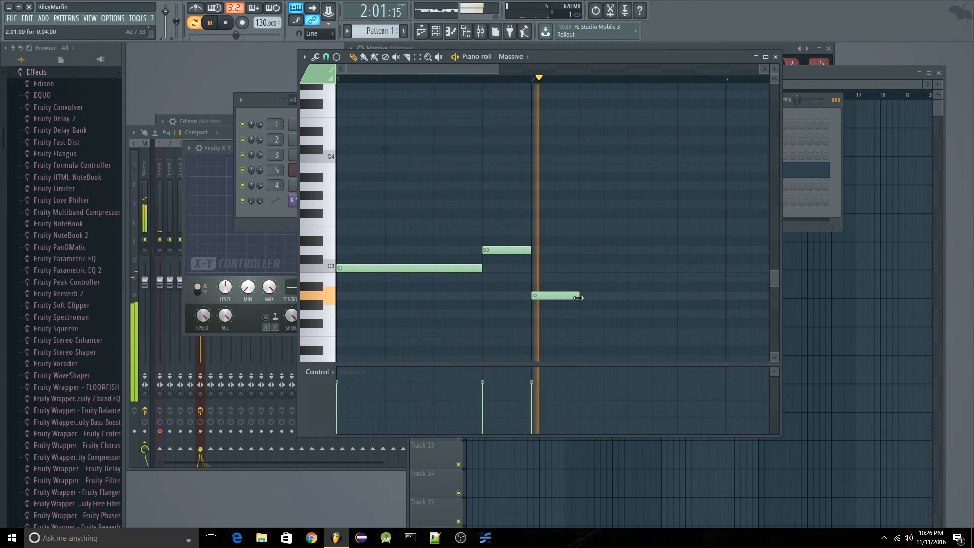
drag(580, 304, 725, 296)
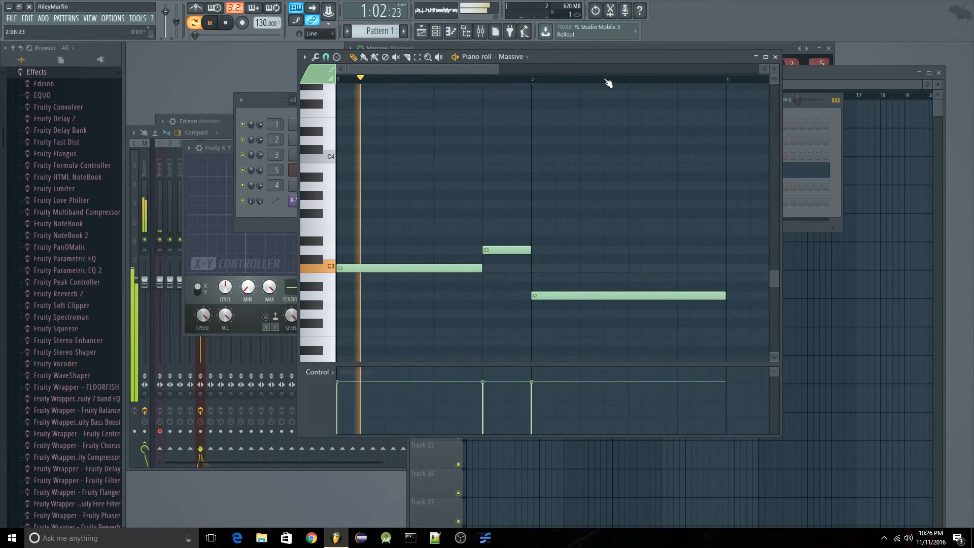
Place Pattern 1 at the start of playlist Track 2, removing the stray automation clip on Track 3, and stop playback.
click(833, 75)
click(558, 161)
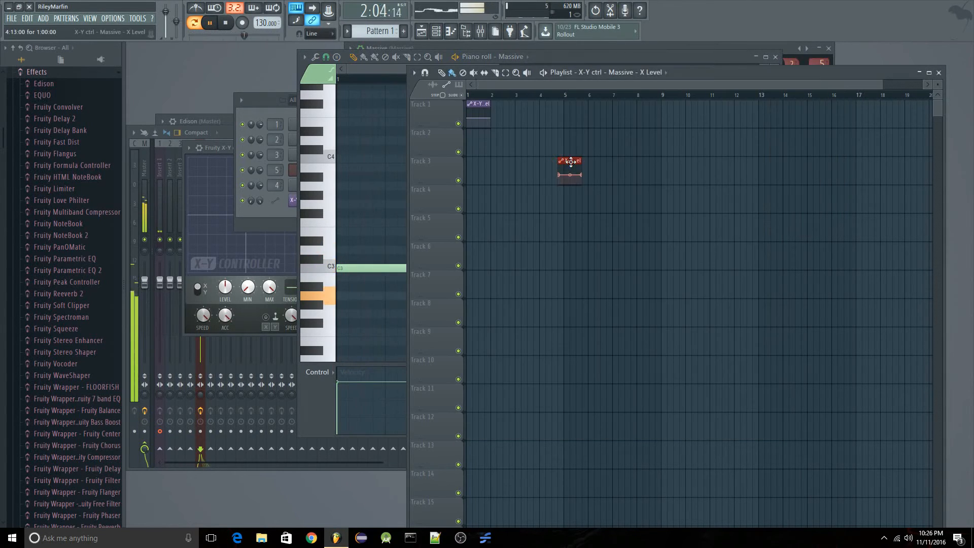
right_click(568, 163)
click(489, 153)
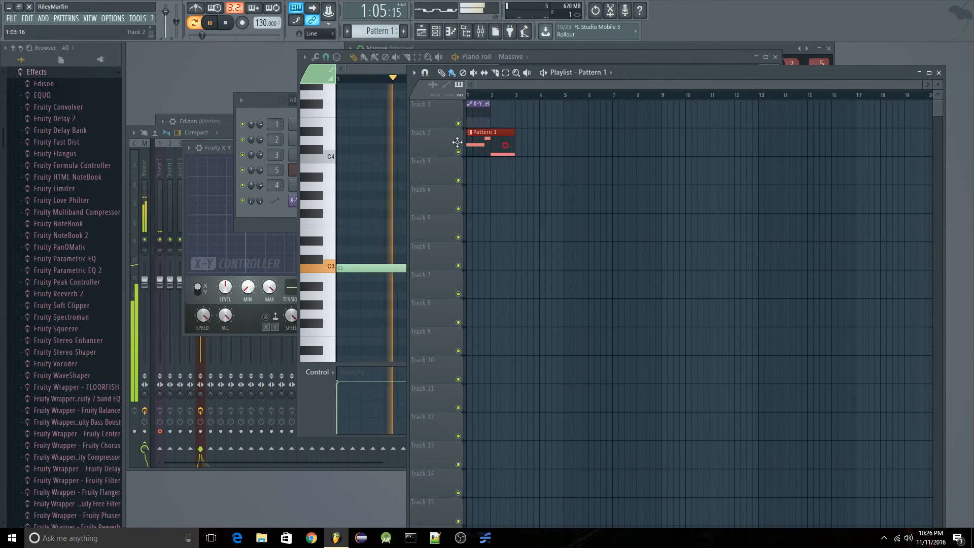
click(225, 22)
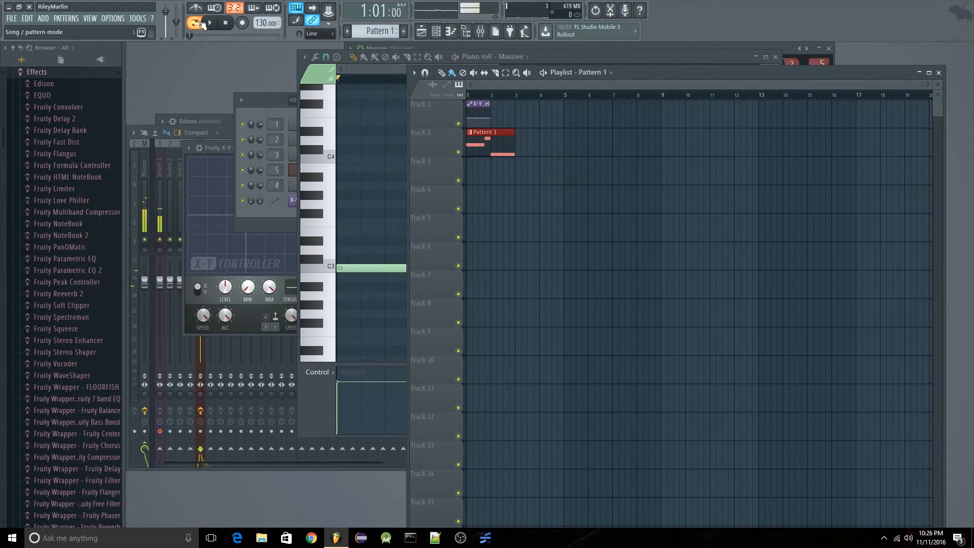
Switch playback to song mode, open the Massive channel and copy the value of its last tweaked parameter.
click(194, 23)
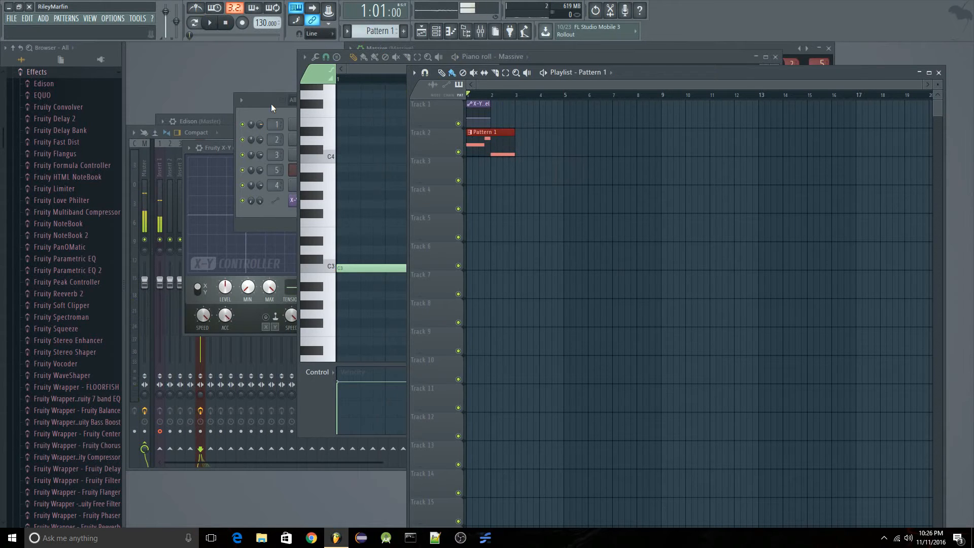
click(436, 31)
click(319, 173)
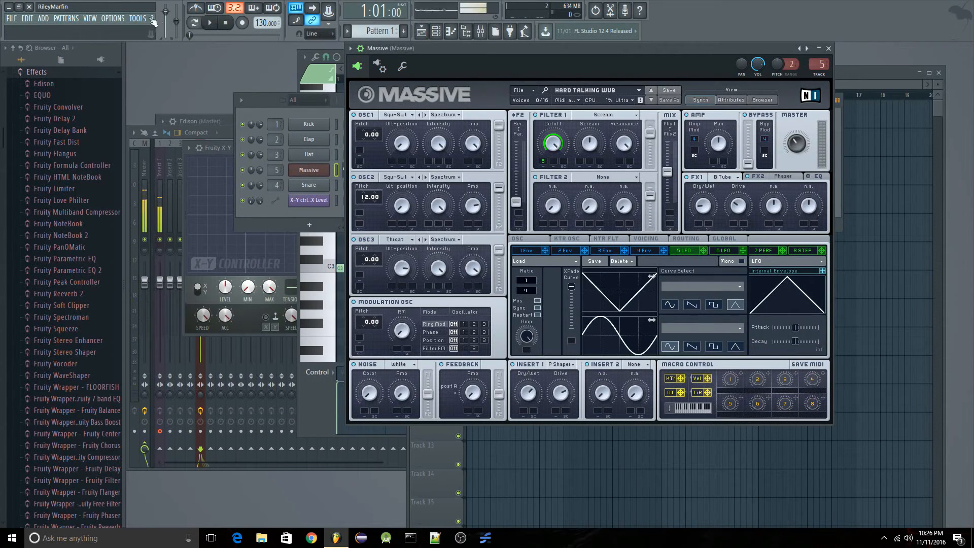
click(137, 19)
mouse_move(179, 117)
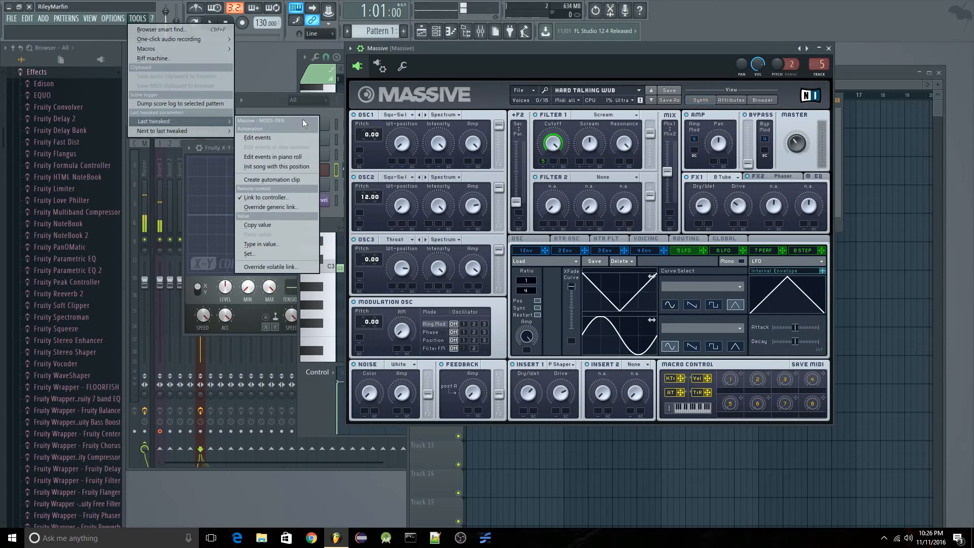
click(280, 225)
In the playlist, paste the copied 25% value onto both the start and end points of the X level automation clip.
click(871, 77)
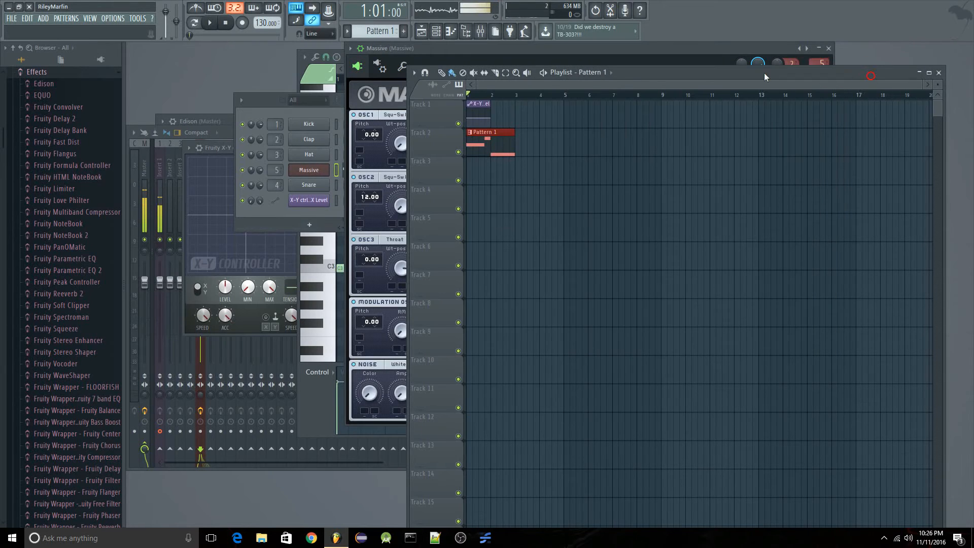
scroll(477, 95, up, 5)
click(506, 95)
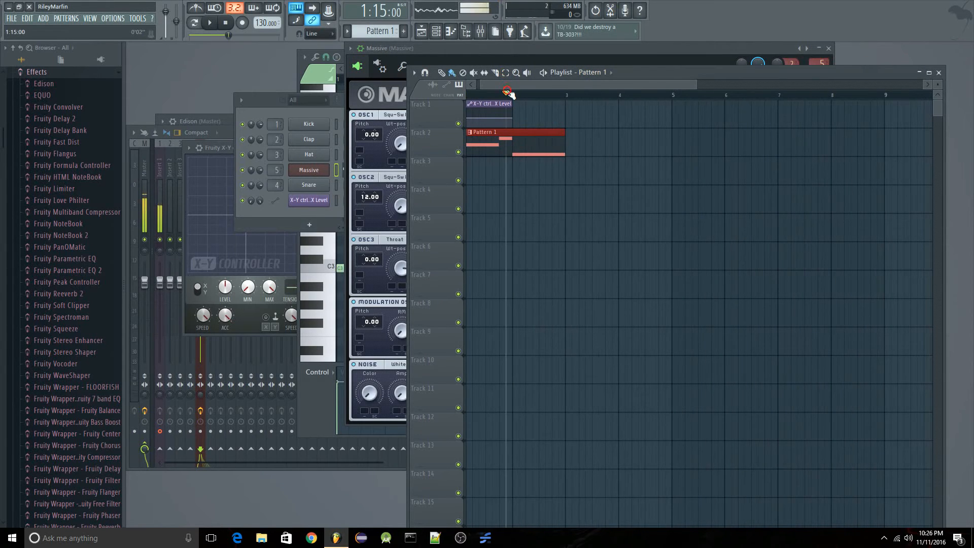
right_click(468, 121)
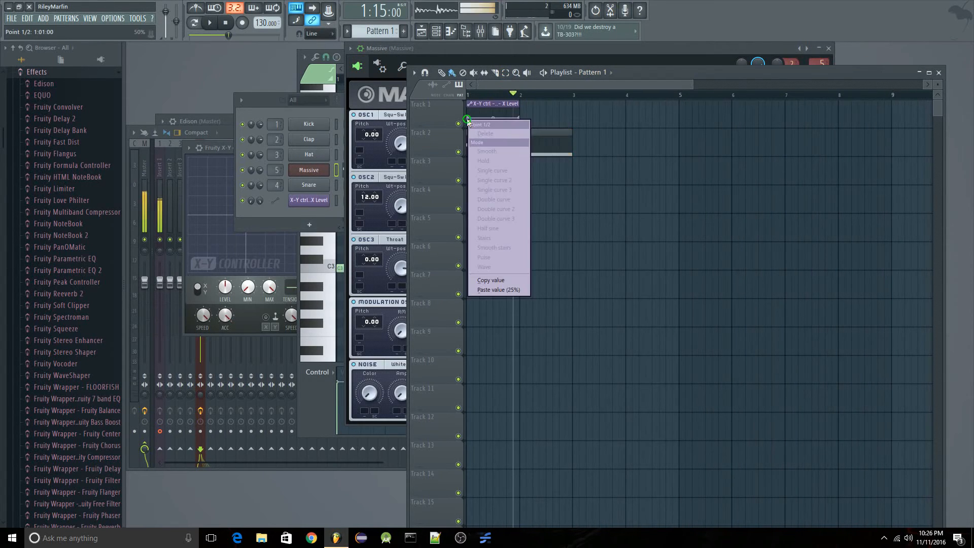
click(511, 289)
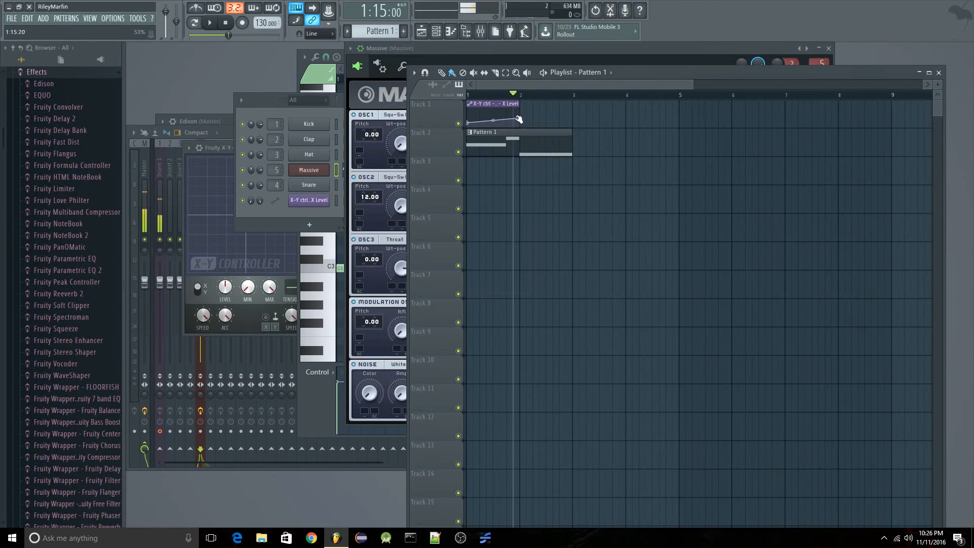
right_click(518, 119)
click(531, 289)
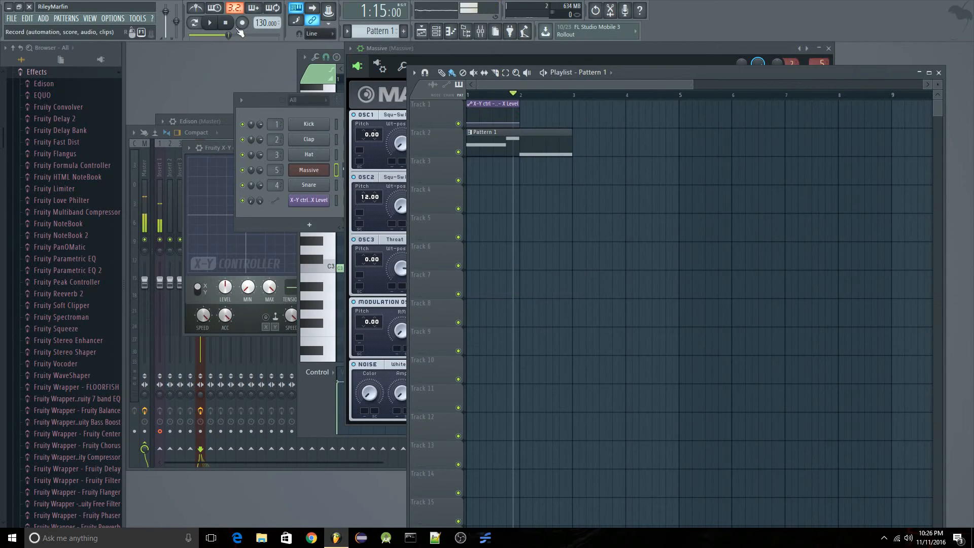
Play the song from the beginning to hear the bass with the automation clip, and stop playback in bar 2.
click(226, 23)
click(210, 23)
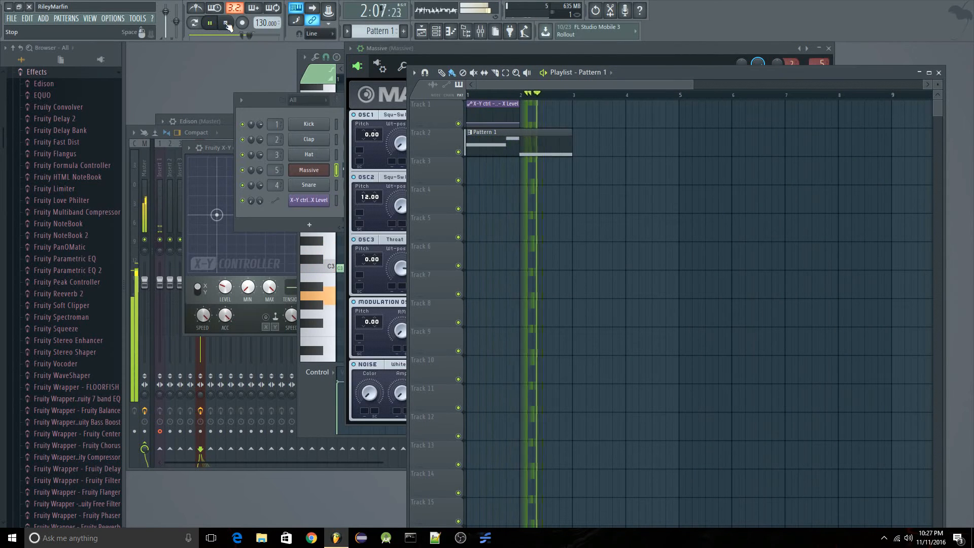
click(227, 23)
Set the lower ratio value of Massive's 5 LFO to 8 and copy that parameter's value.
click(428, 50)
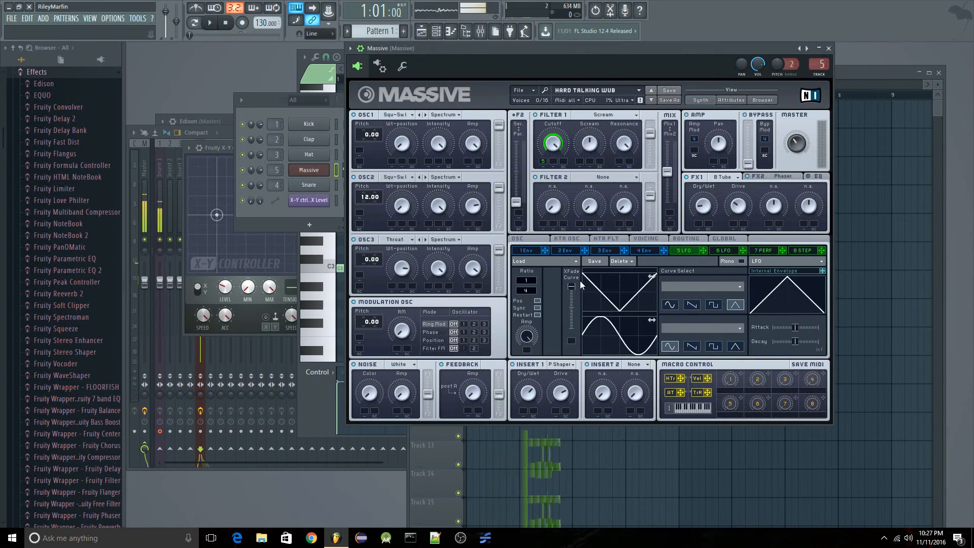
scroll(537, 289, up, 4)
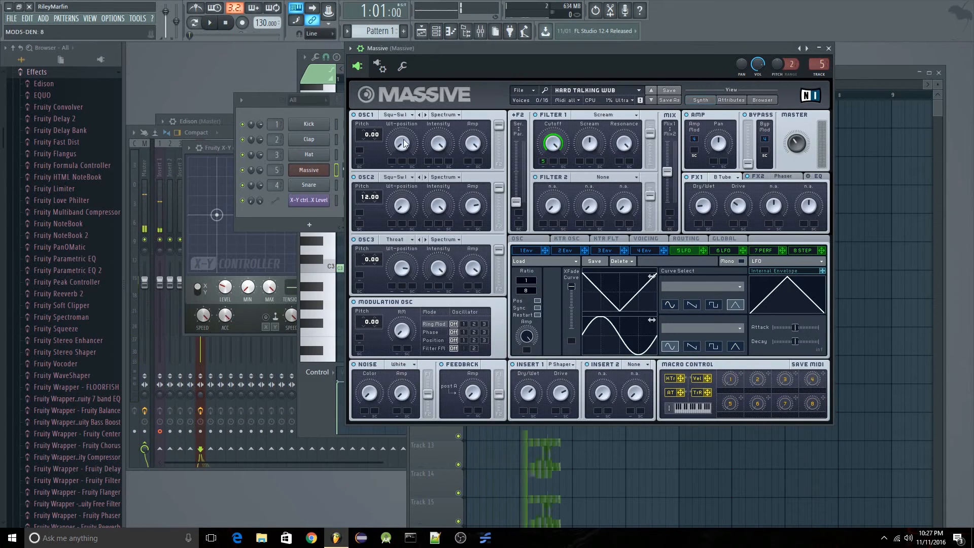
click(137, 18)
mouse_move(211, 122)
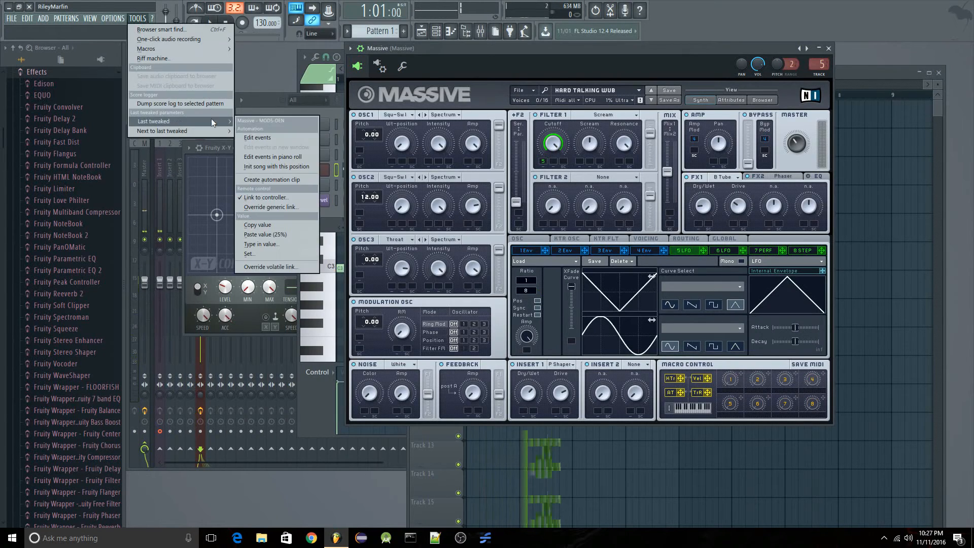
click(285, 223)
Extend the X level automation clip through bar 2 and paste the copied 38% value onto points at 2:01 and 3:01.
click(875, 75)
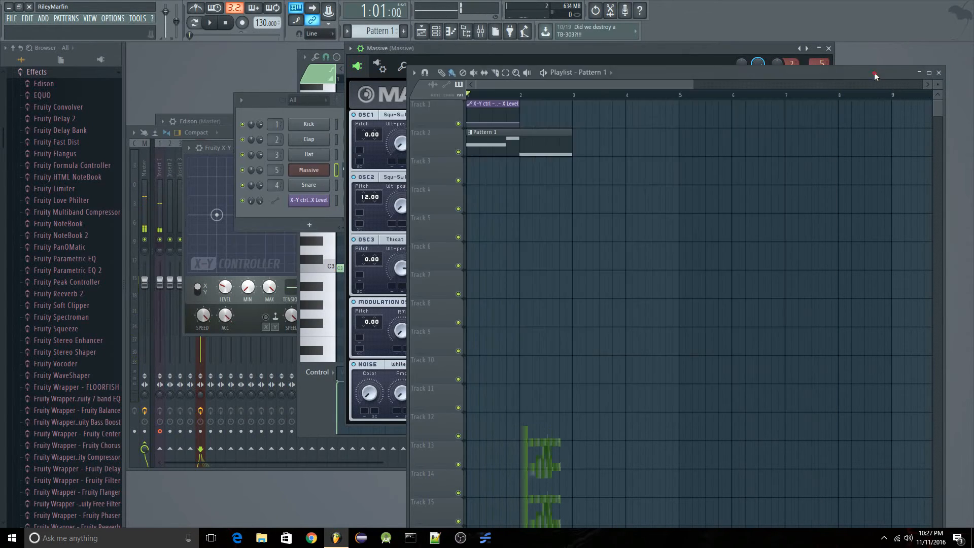
drag(520, 123, 572, 123)
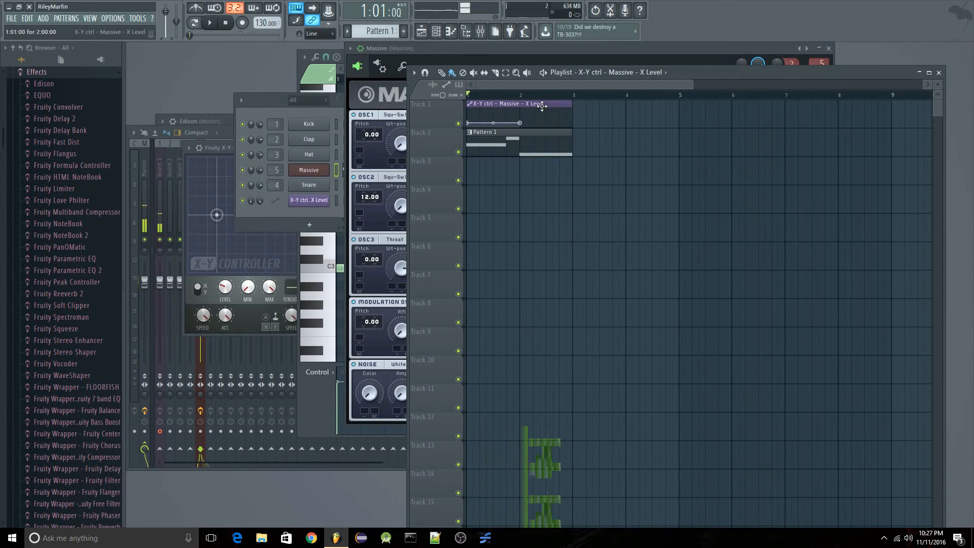
right_click(521, 111)
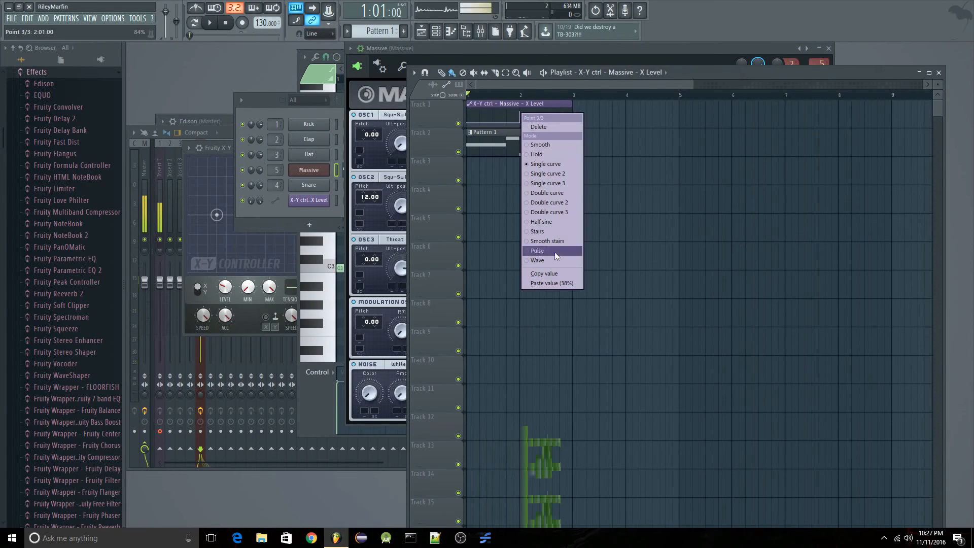
click(549, 283)
right_click(572, 124)
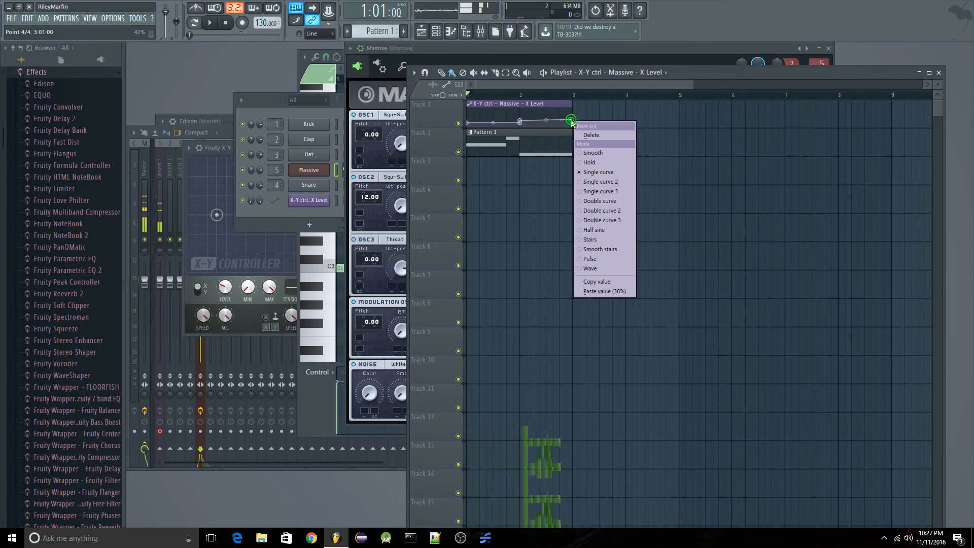
click(607, 291)
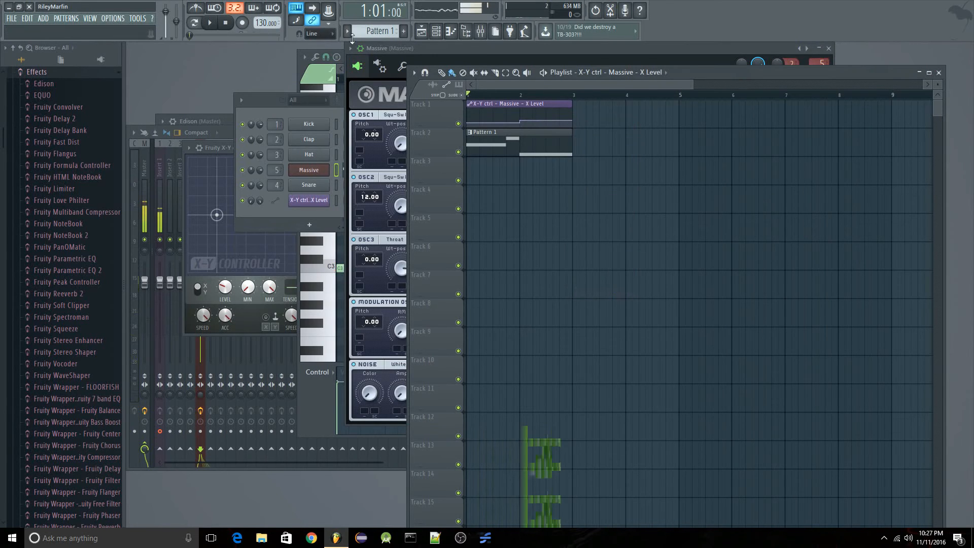
Play the song, open the Fruity X-Y controller from the Massive mixer track, and replay the song to observe its movement.
click(209, 23)
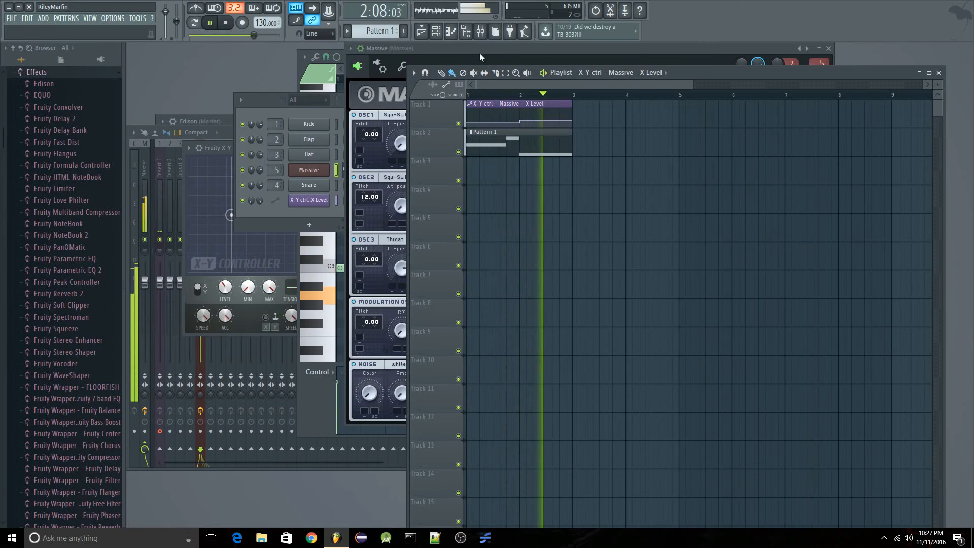
click(226, 22)
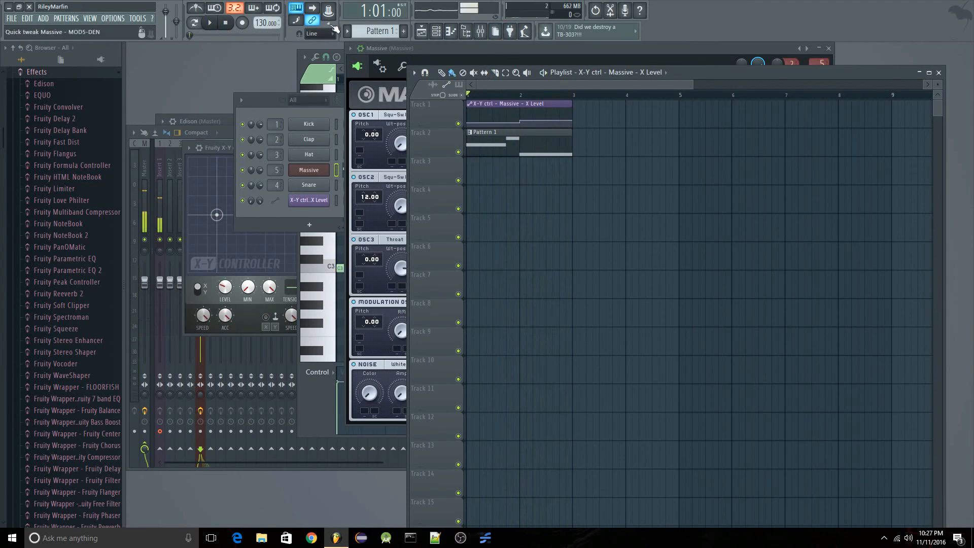
click(480, 32)
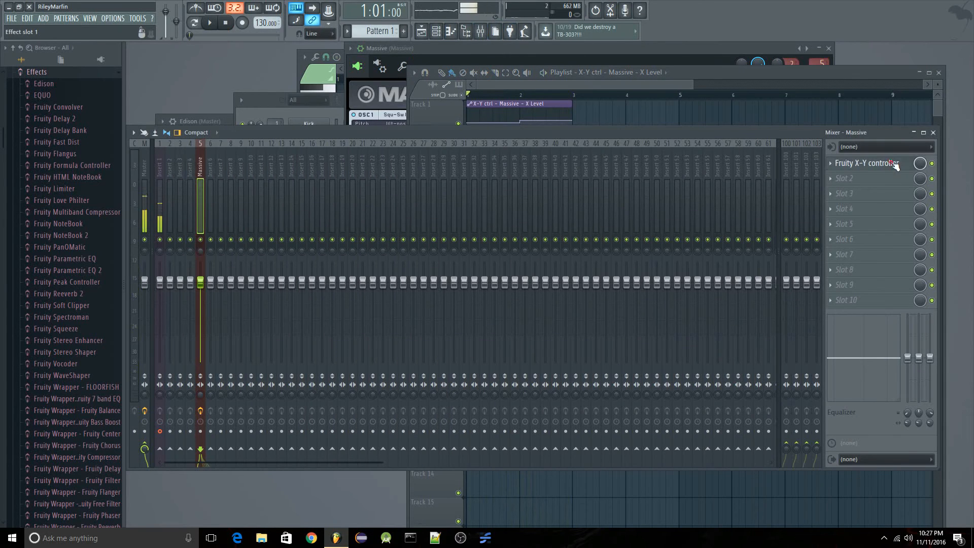
click(866, 163)
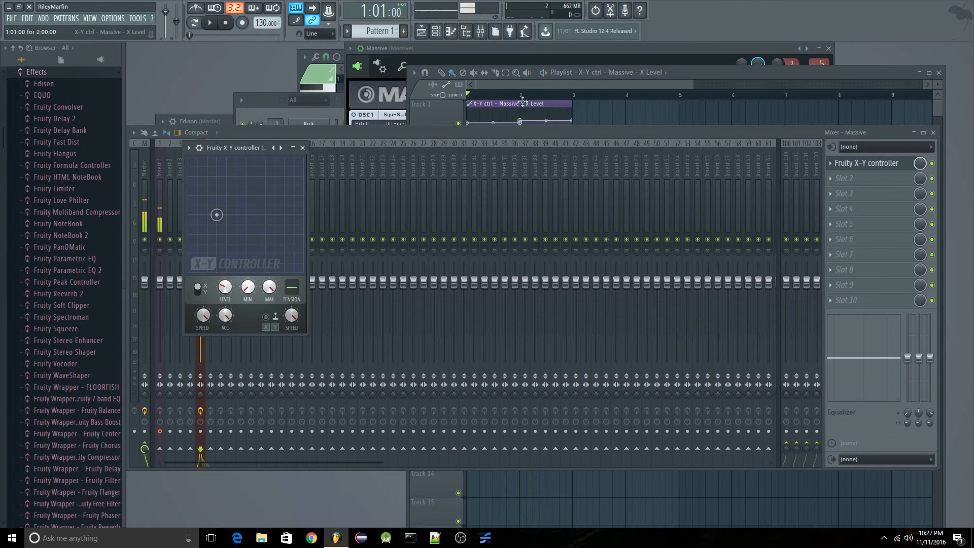
click(215, 23)
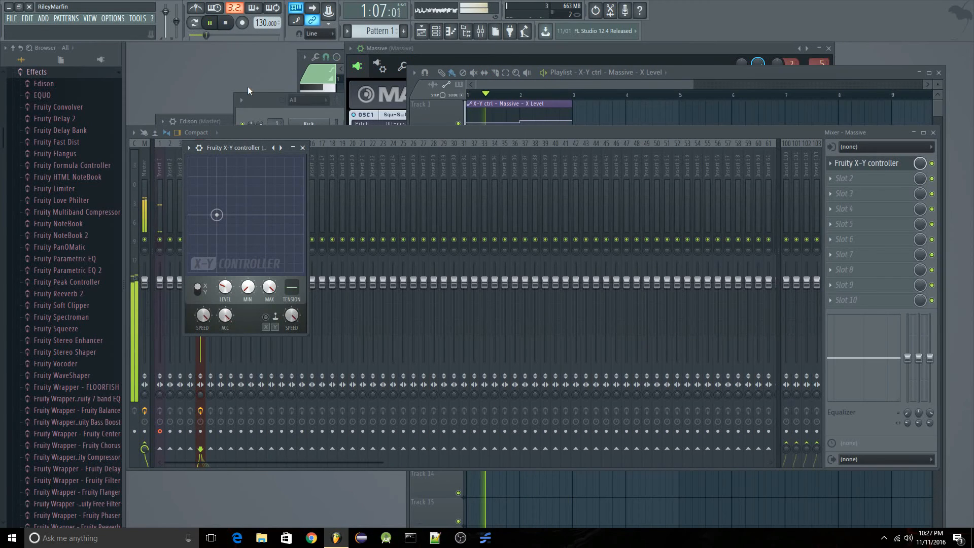
click(226, 23)
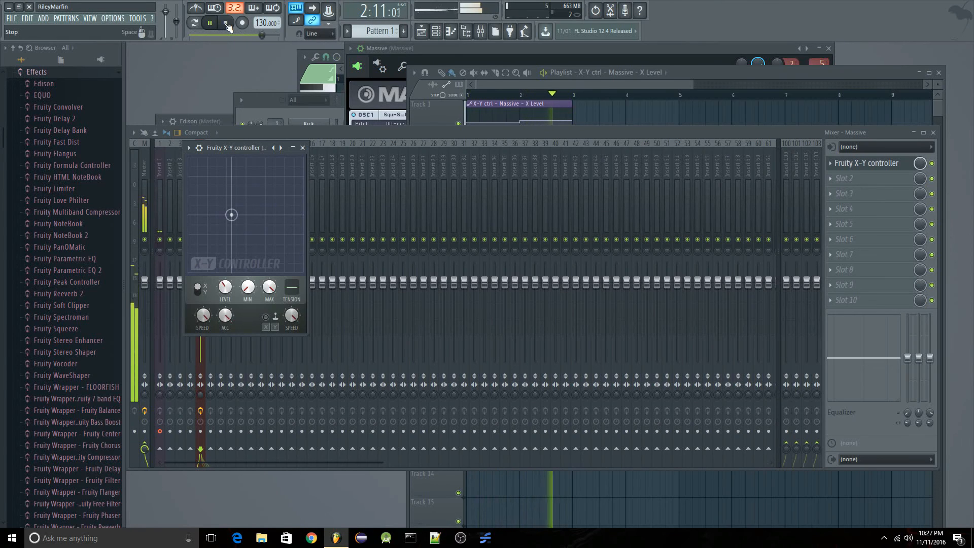
click(226, 24)
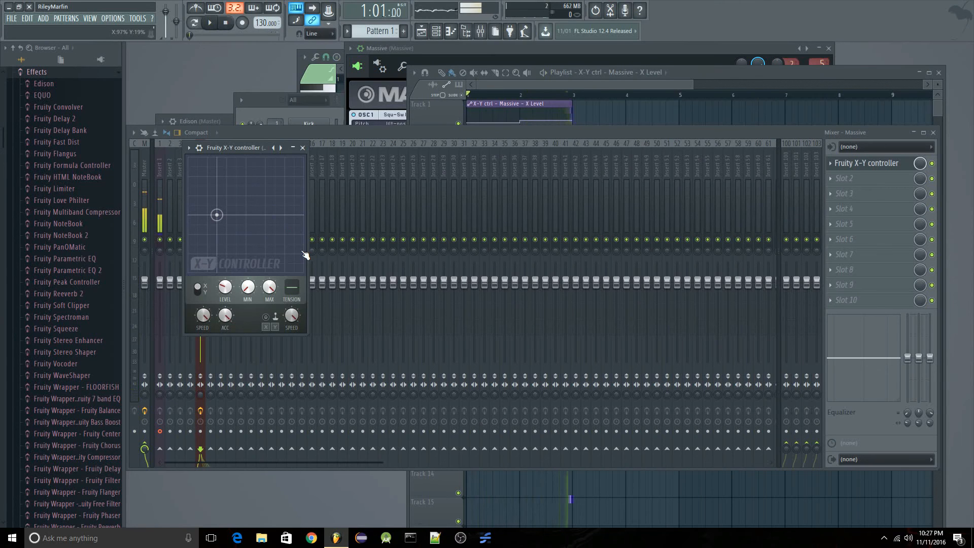
click(435, 32)
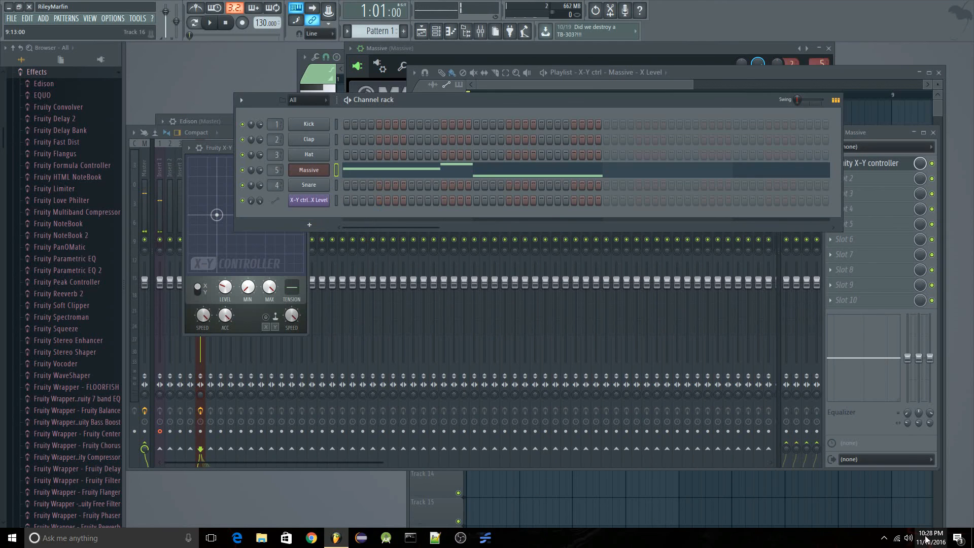
click(883, 537)
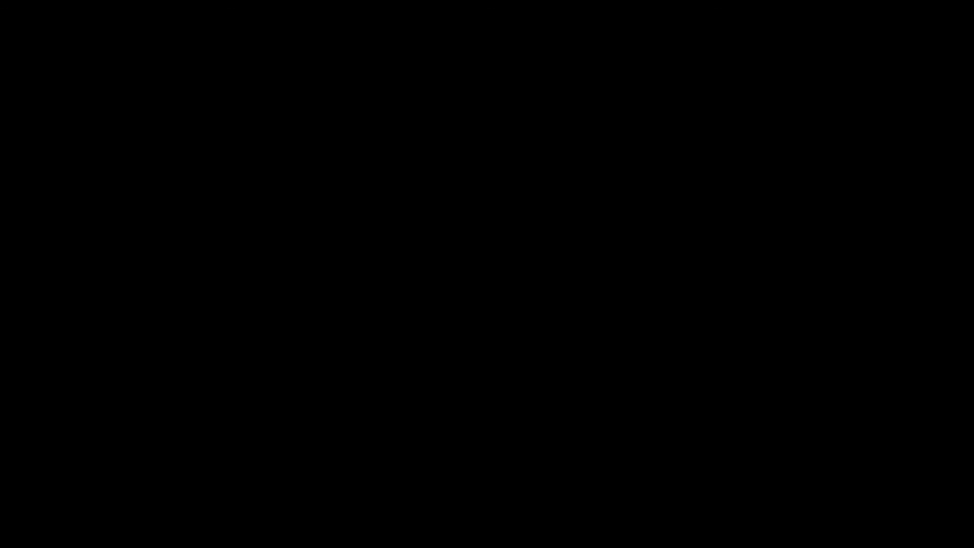